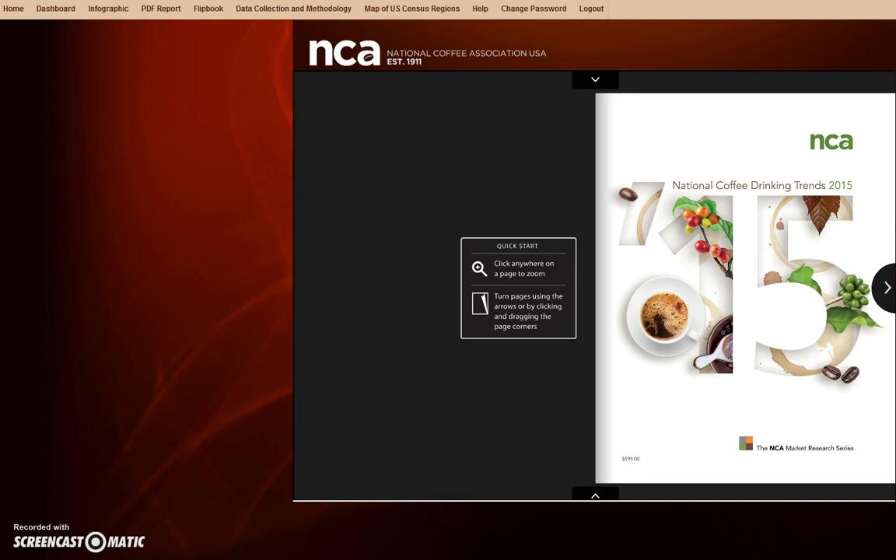
Page forward through the flipbook's contents, study highlights and background pages.
left_click(886, 287)
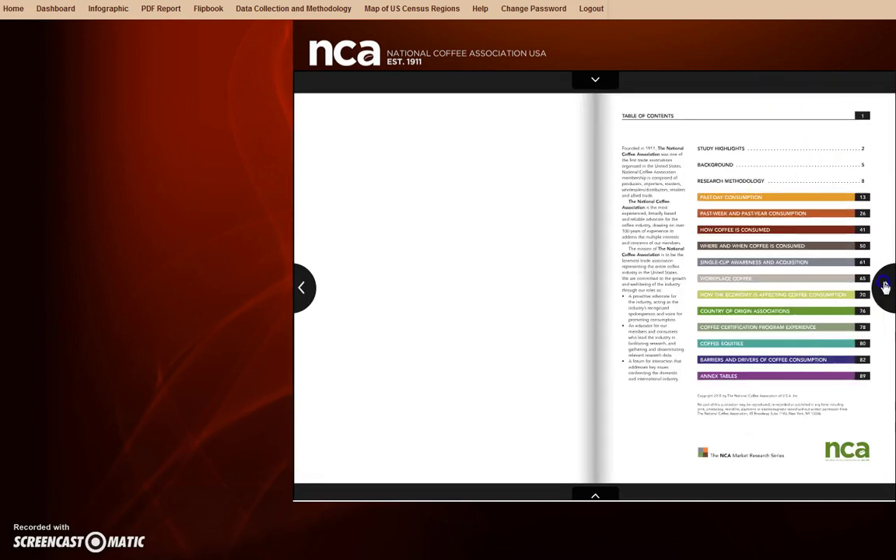
left_click(886, 288)
left_click(886, 287)
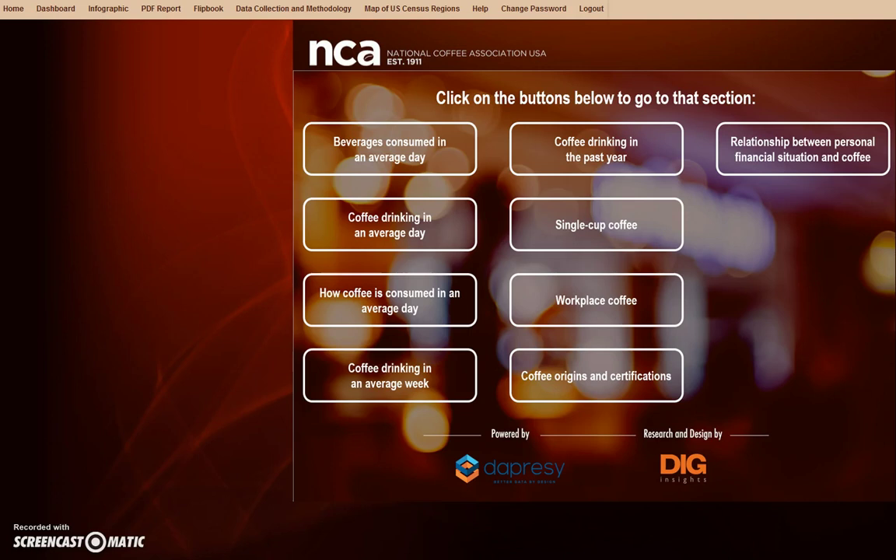
Open the 'Beverages consumed in an average day' chart of 2013–2015 past-day penetration.
left_click(348, 161)
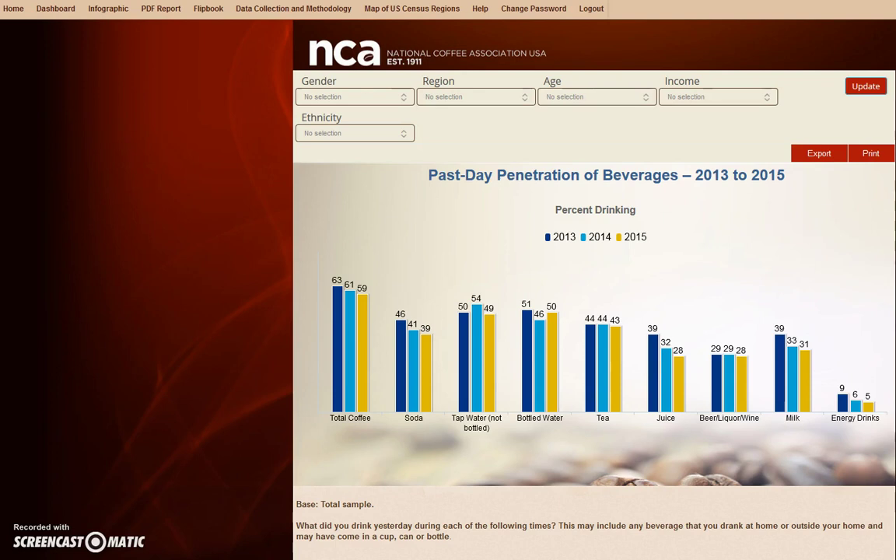
Filter the beverages chart to Northeast region and Black/African American ethnicity, then update it.
left_click(444, 100)
left_click(441, 164)
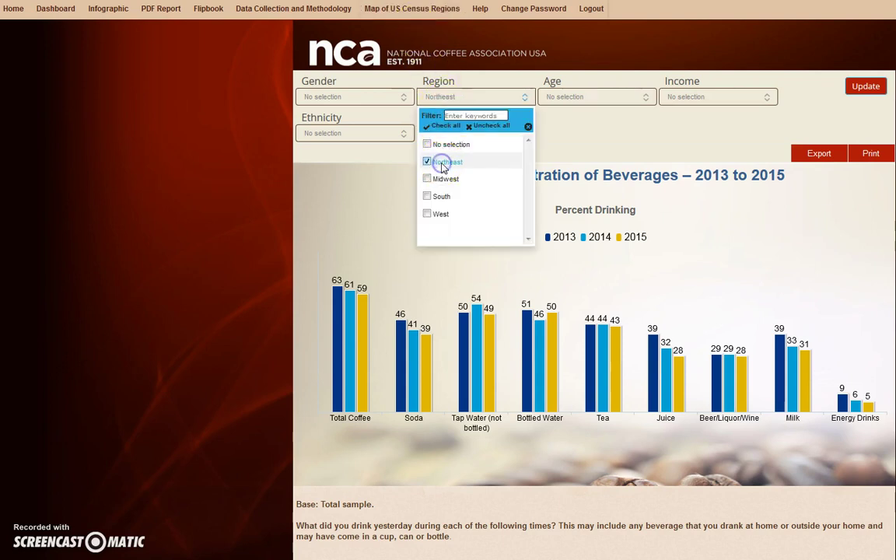
left_click(393, 134)
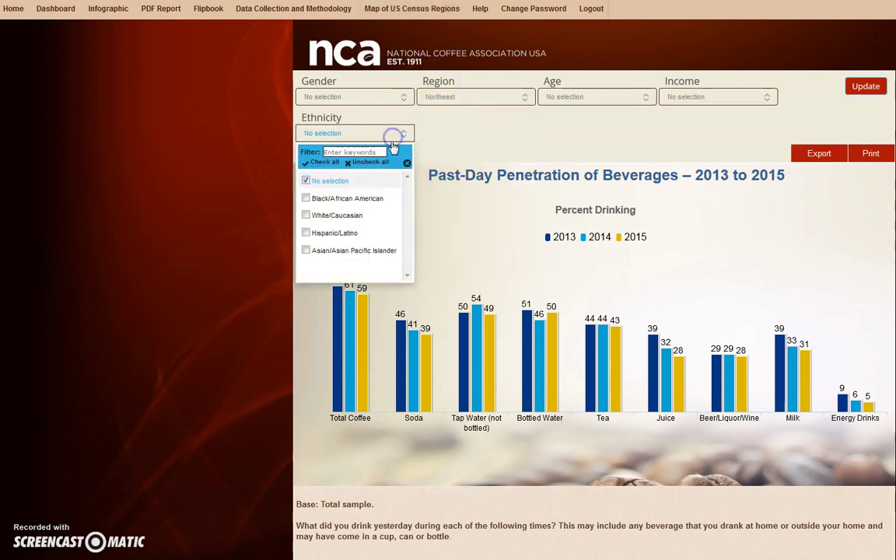
left_click(373, 201)
left_click(445, 144)
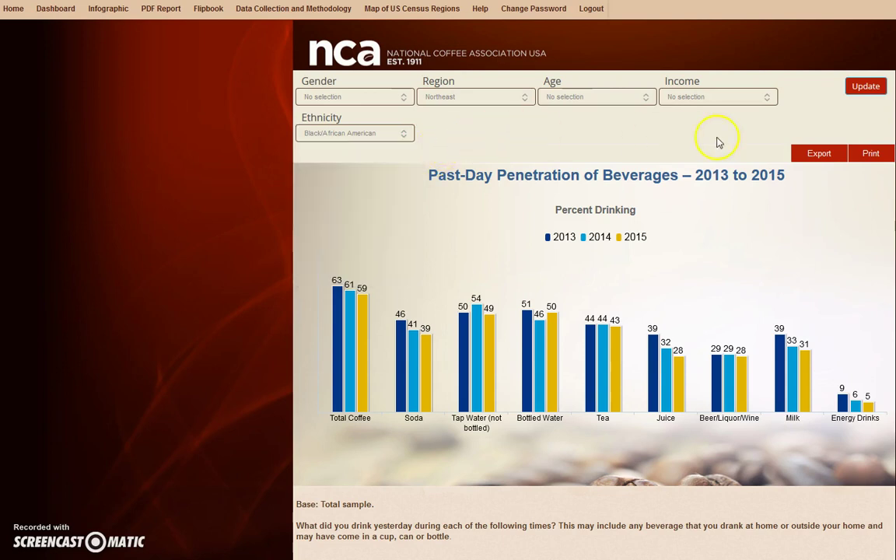
left_click(865, 90)
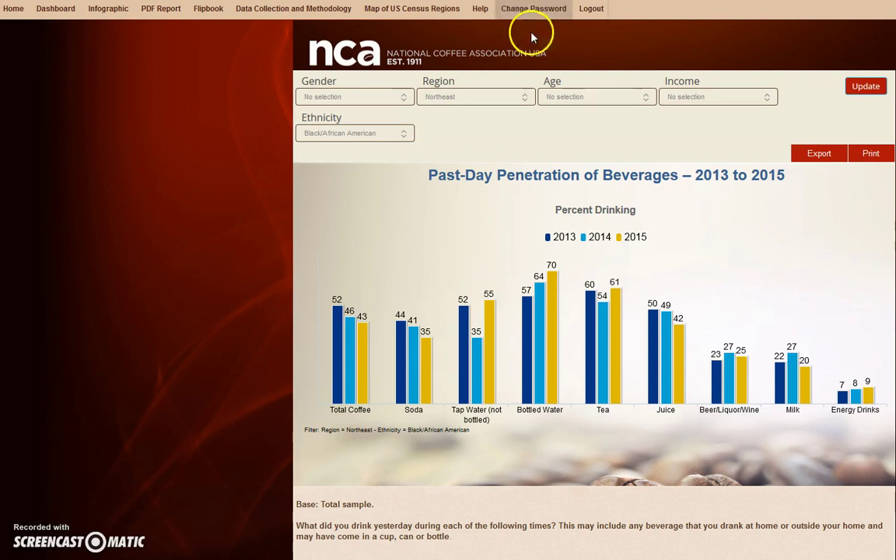
left_click(497, 99)
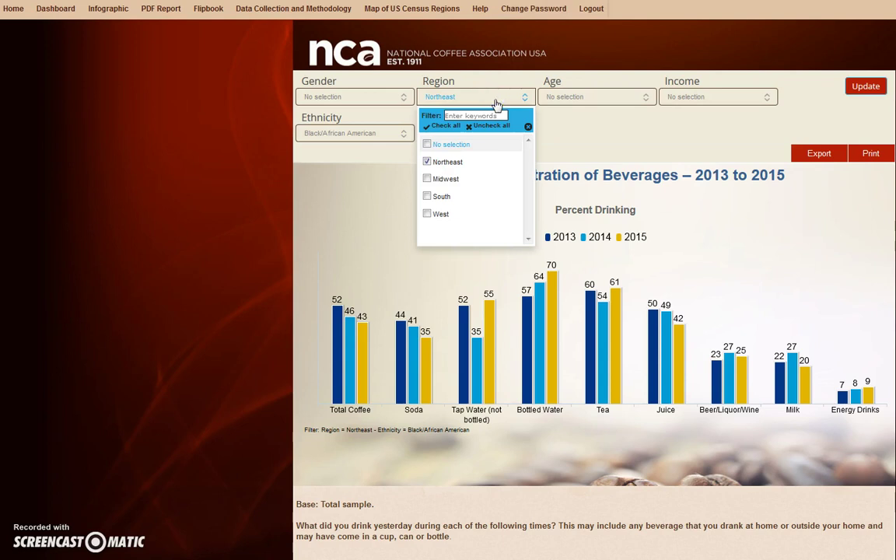
Reset Region to No selection and restrict the Age filter to 18-24.
left_click(459, 145)
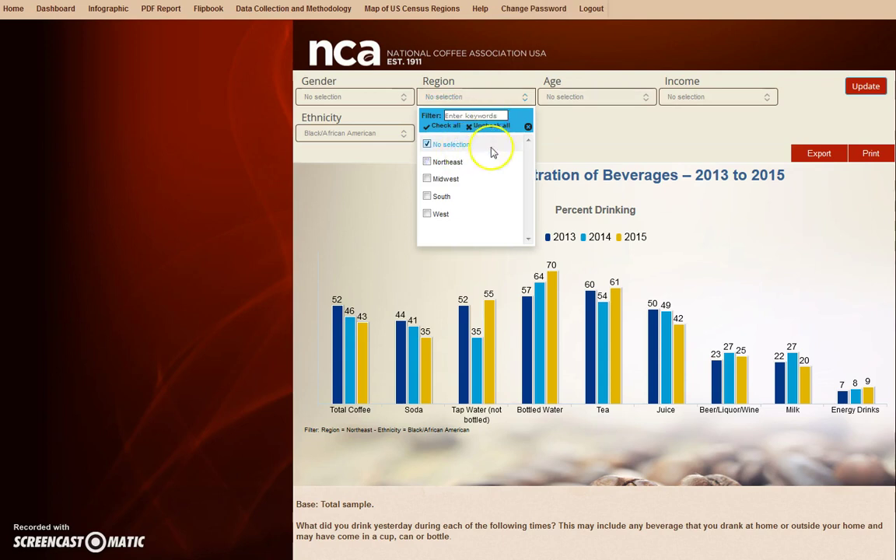
left_click(627, 96)
left_click(578, 164)
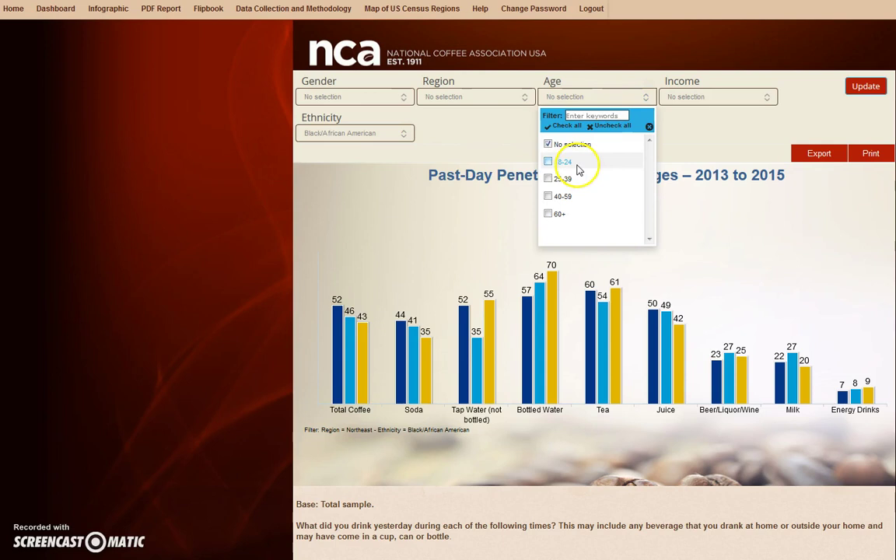
left_click(722, 145)
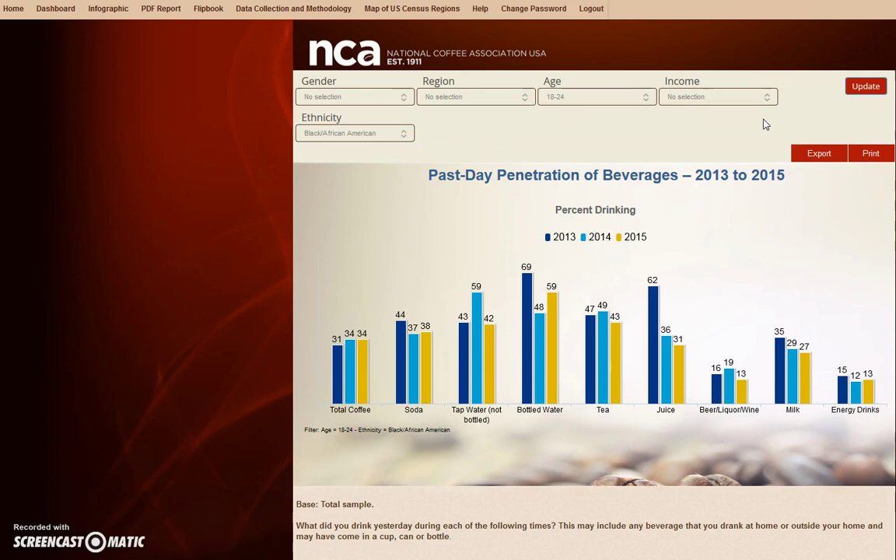
Export the 18-24, Black/African American beverages chart as an Excel report.
left_click(801, 156)
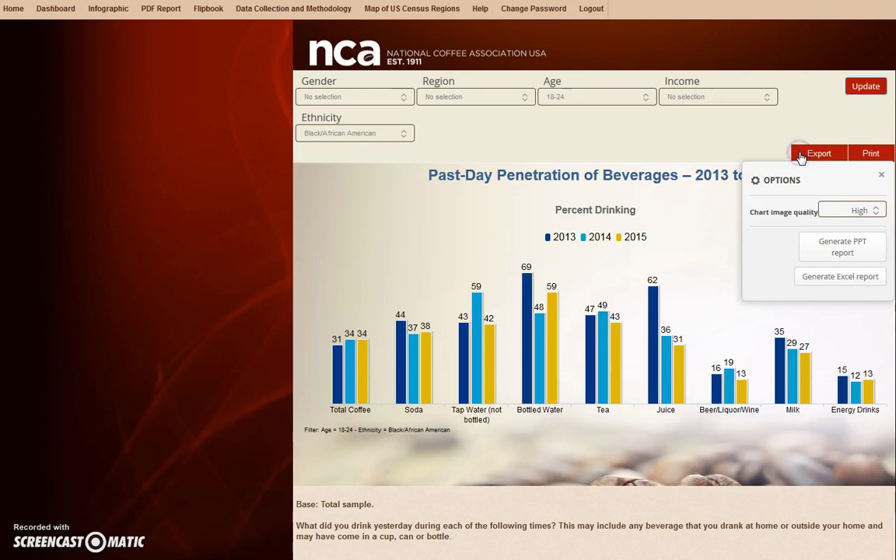
left_click(809, 277)
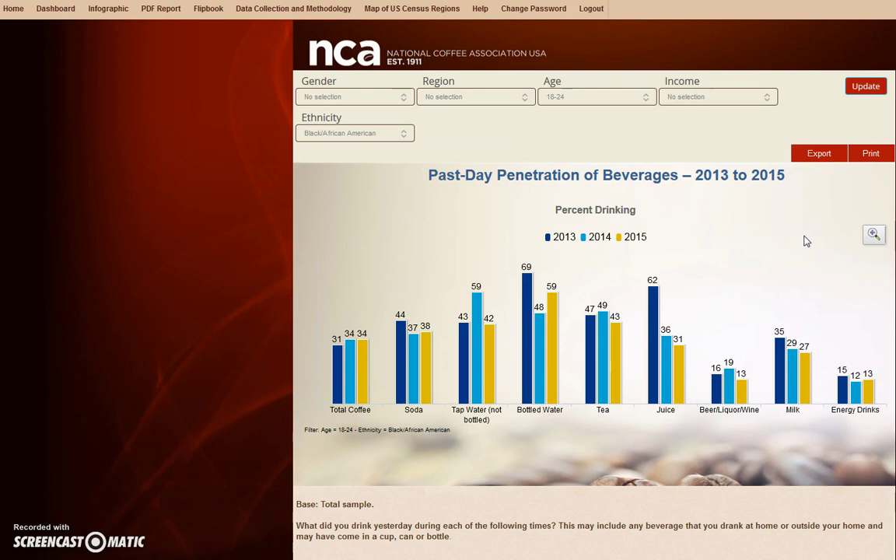
left_click(784, 221)
left_click(48, 9)
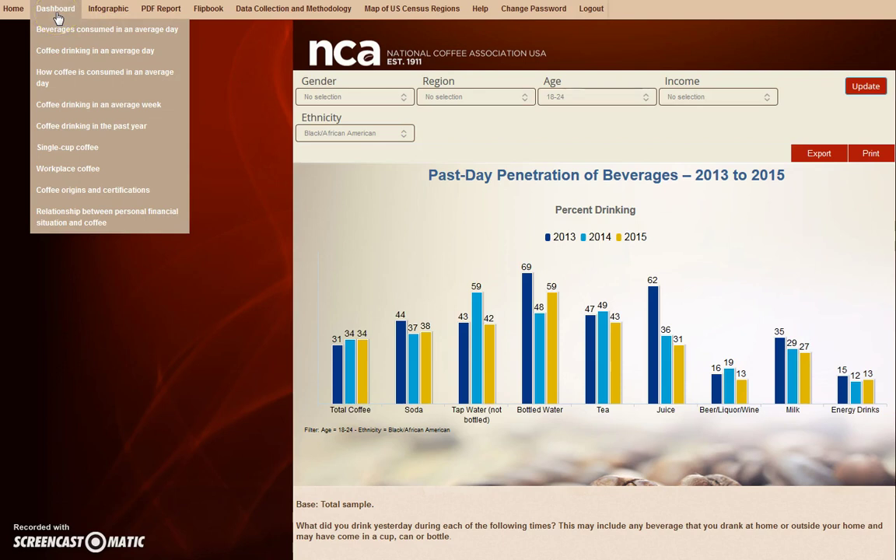
Load the unfiltered Past-Day Penetration of Coffee by Type chart.
left_click(61, 51)
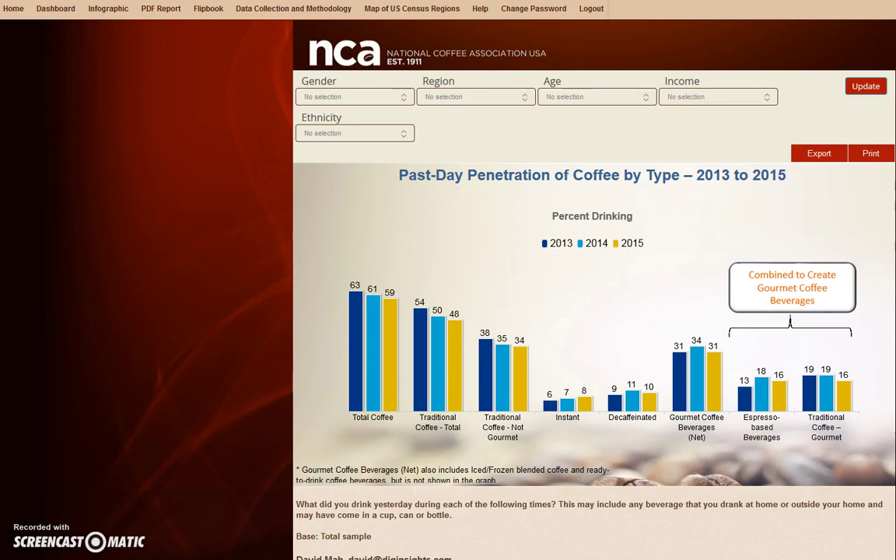
left_click(389, 98)
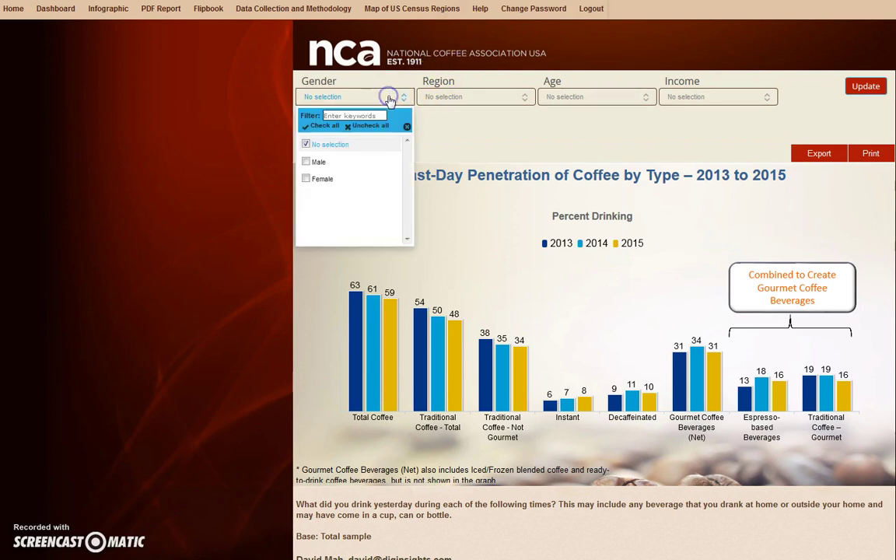
Check Male gender and the five income brackets from under $15,000 to $99,999.
left_click(326, 165)
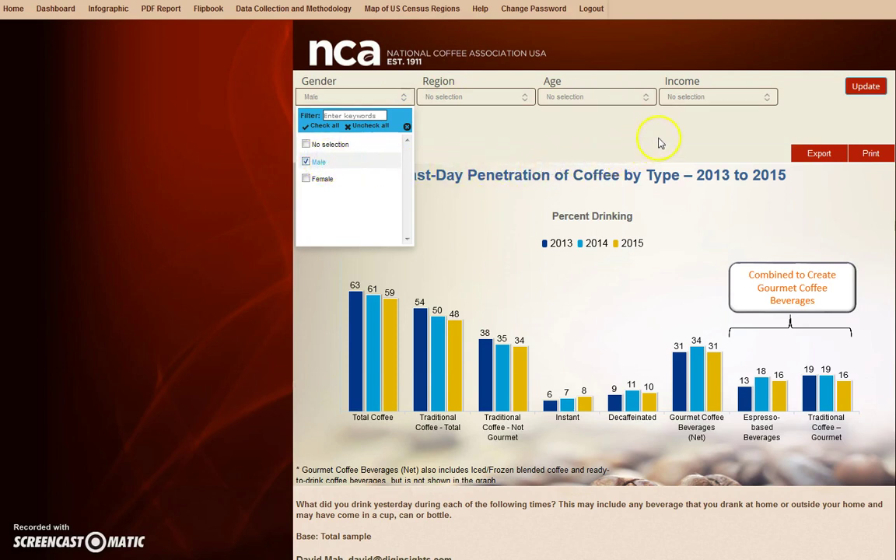
left_click(690, 98)
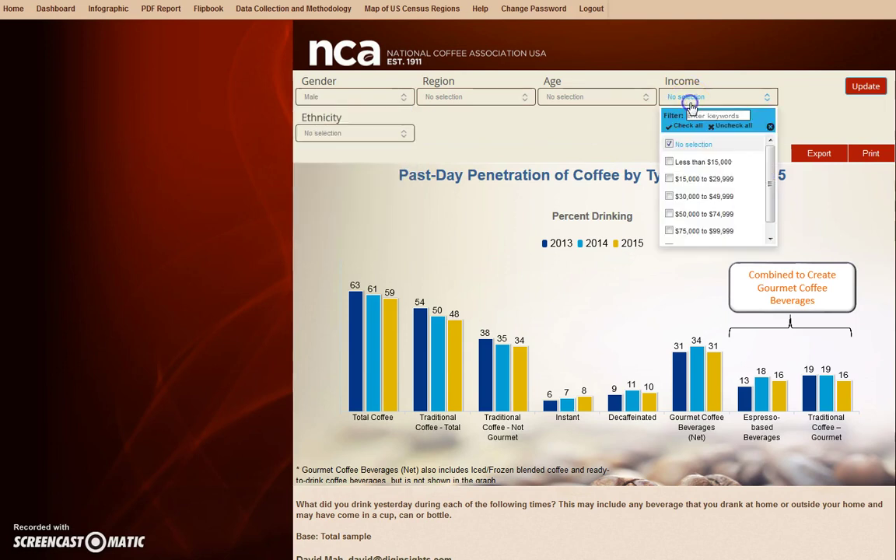
left_click(695, 161)
left_click(696, 178)
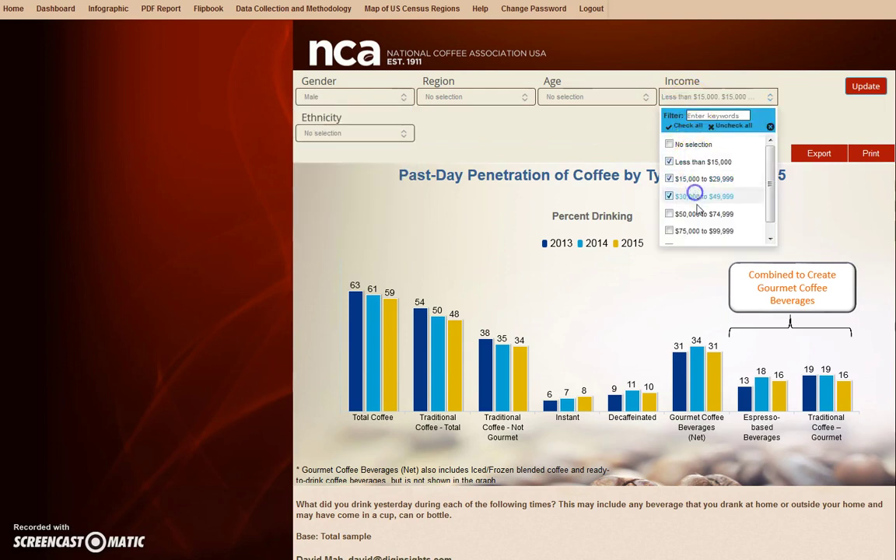
left_click(697, 196)
left_click(698, 213)
left_click(698, 232)
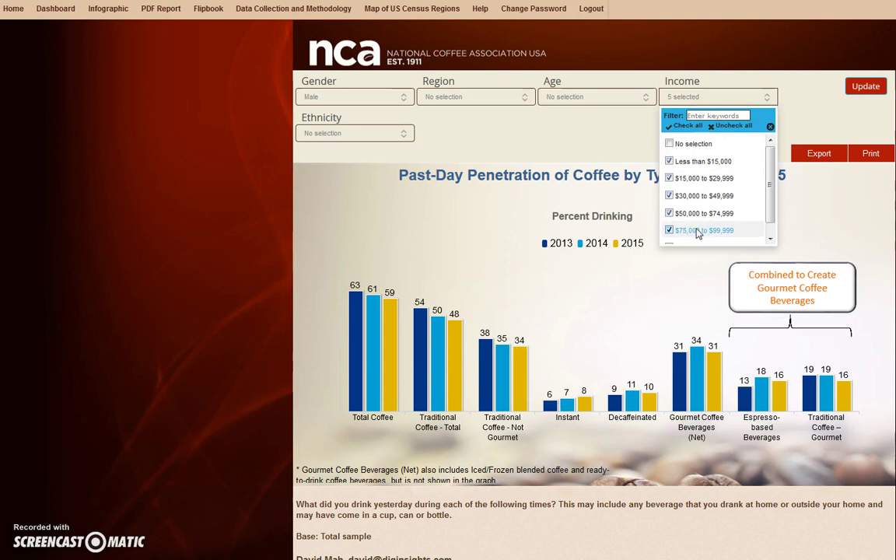
Apply the Male and under-$100,000 income filters to the coffee-by-type chart.
scroll(700, 222, "down", 1)
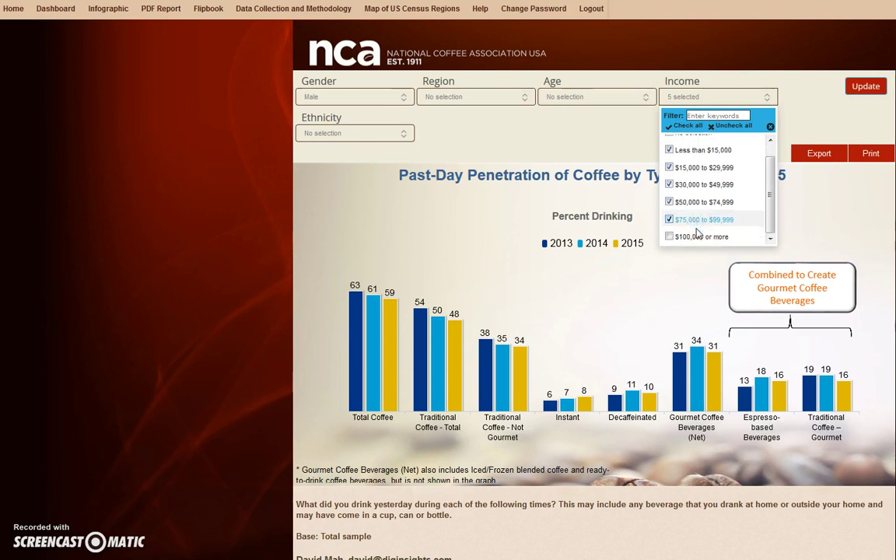
left_click(865, 88)
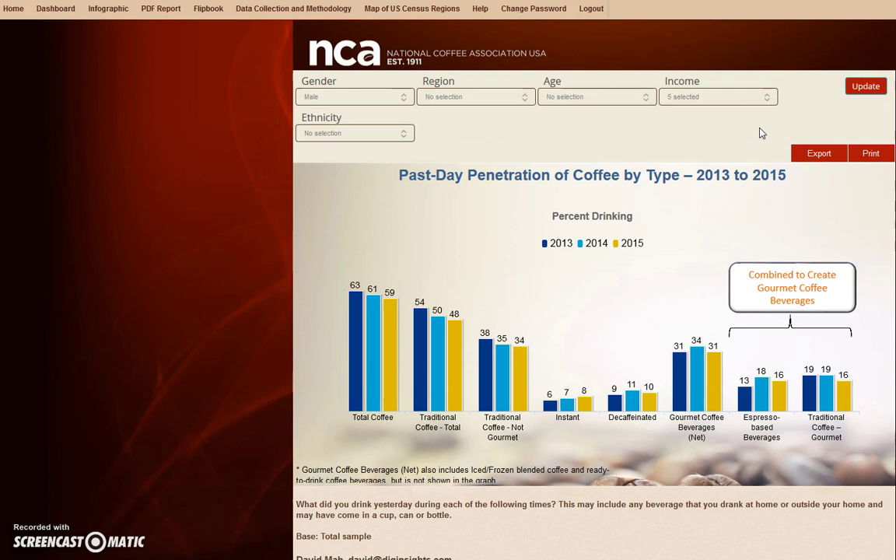
left_click(769, 137)
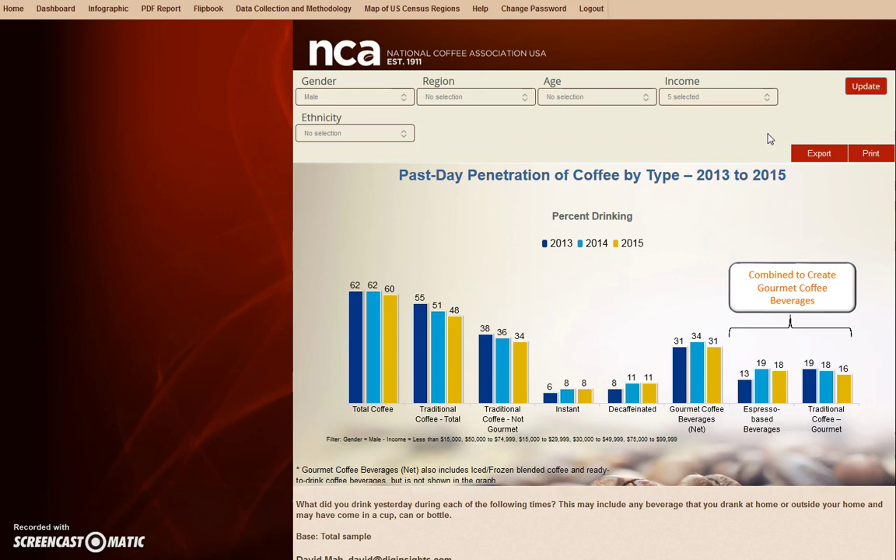
left_click(504, 99)
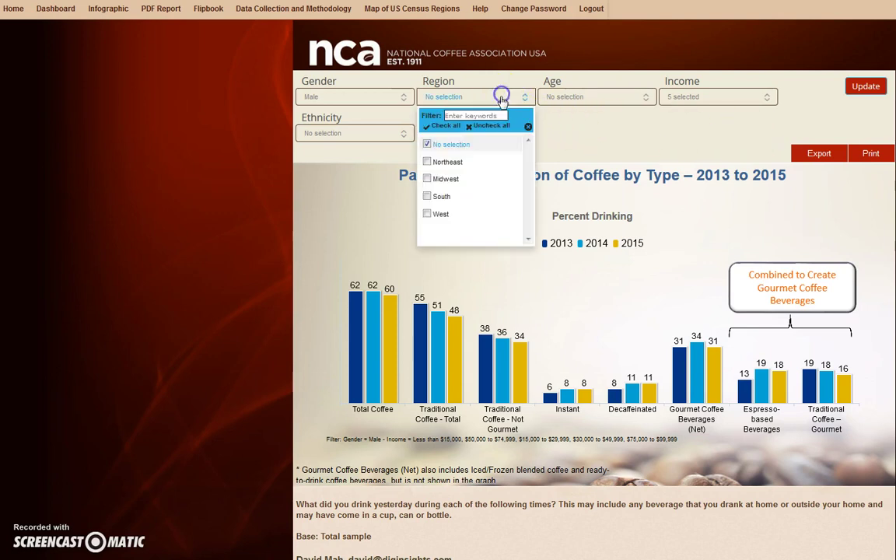
Limit the region to West and the ethnicity to Hispanic/Latino.
left_click(441, 212)
left_click(401, 133)
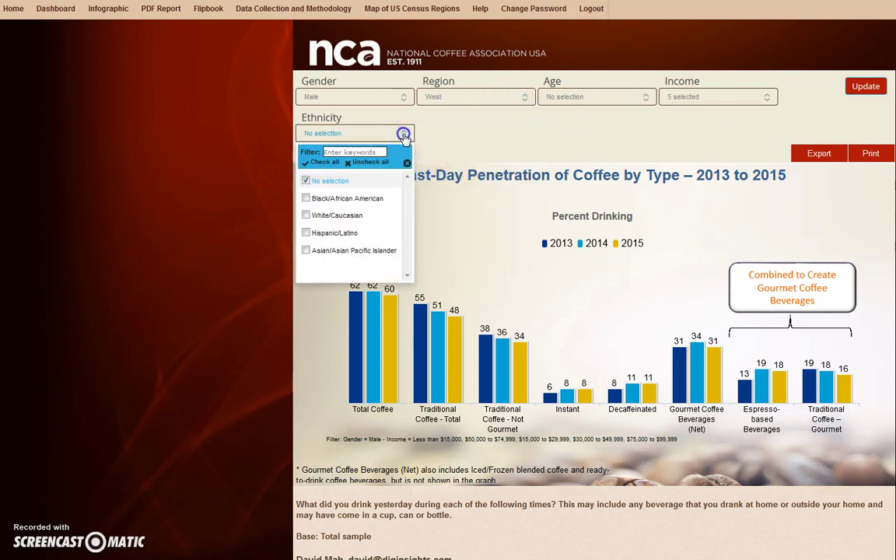
left_click(353, 235)
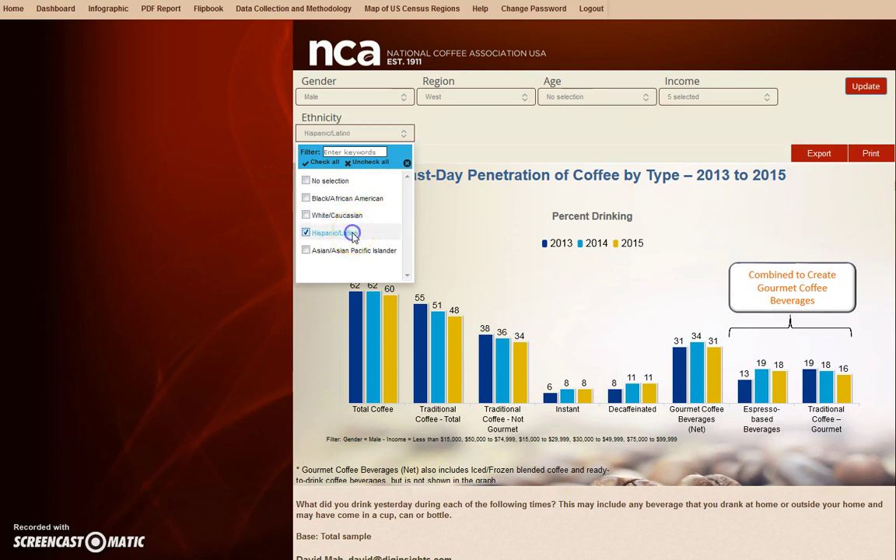
left_click(480, 141)
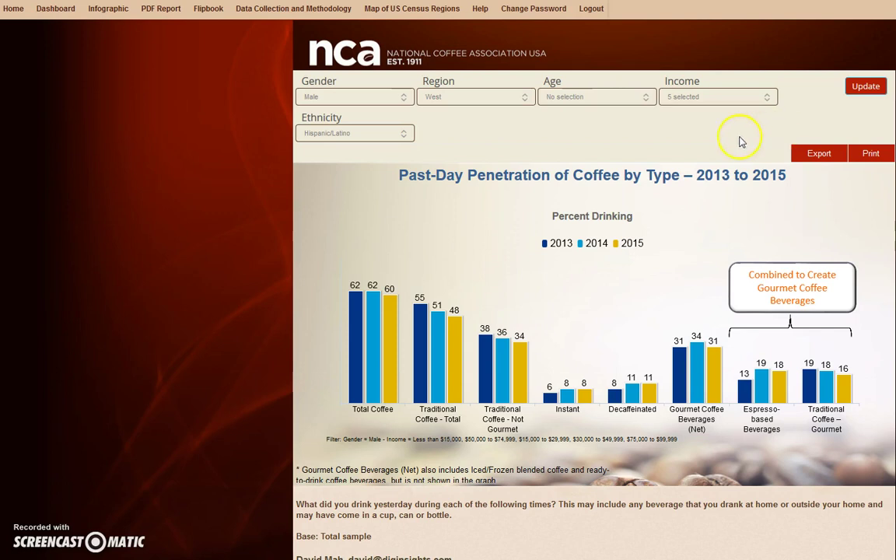
Add age groups 18-24, 25-39 and 40-59 and apply the updated filters.
left_click(619, 96)
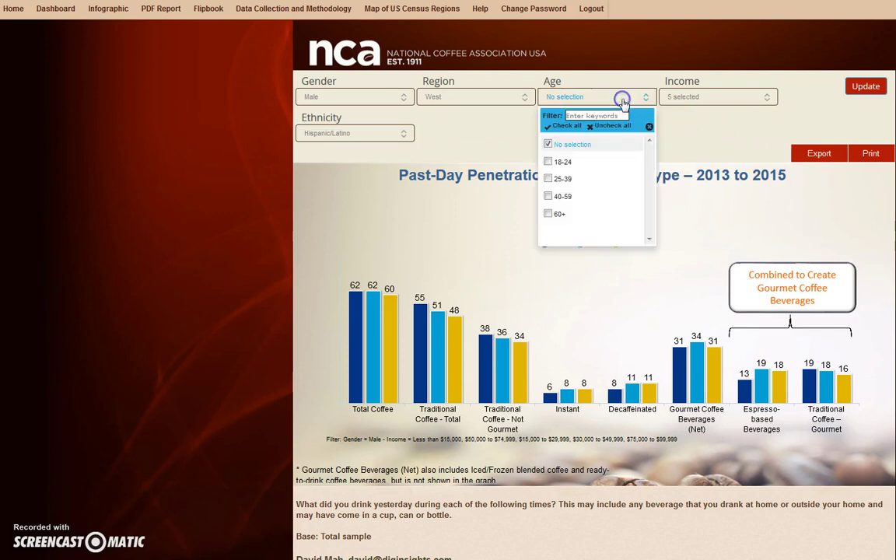
left_click(580, 198)
left_click(585, 179)
left_click(590, 162)
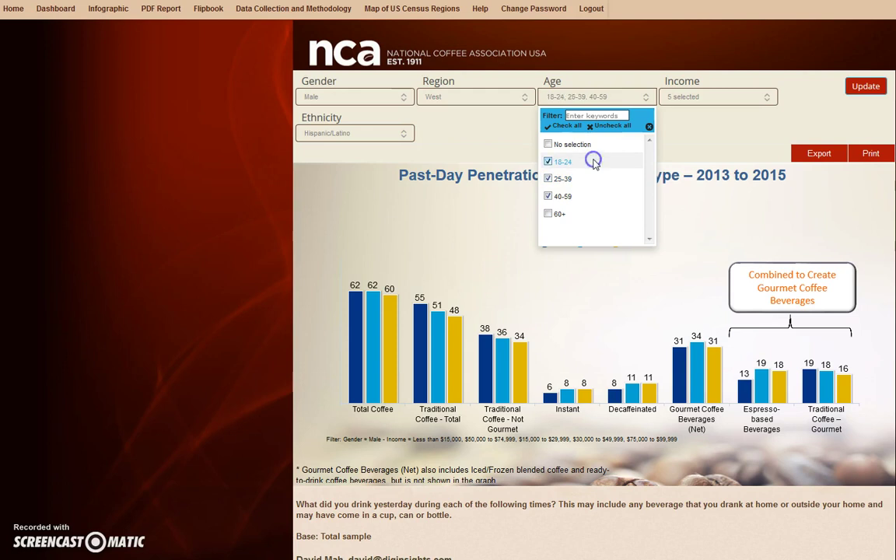
left_click(760, 129)
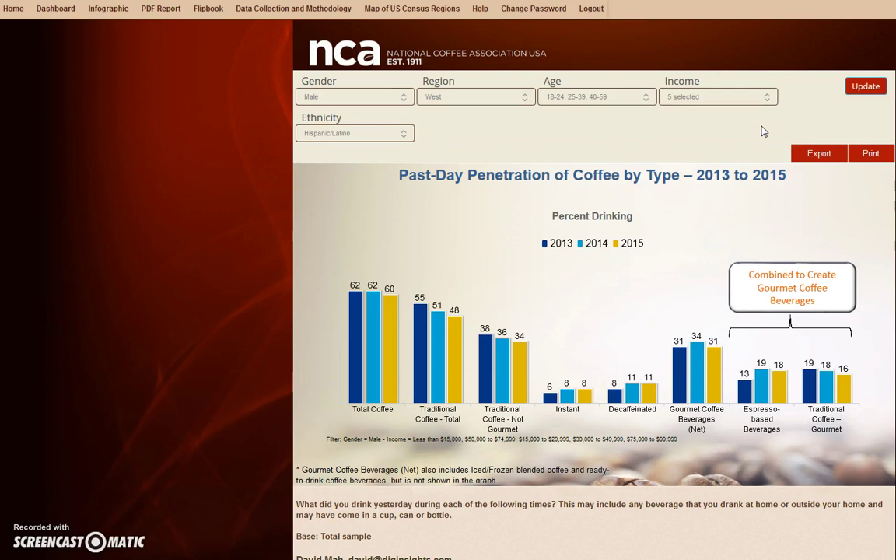
left_click(870, 89)
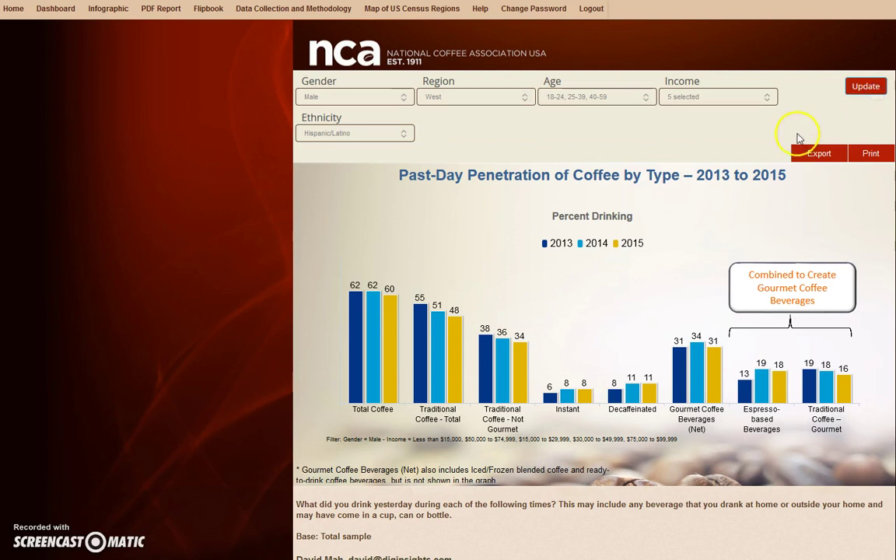